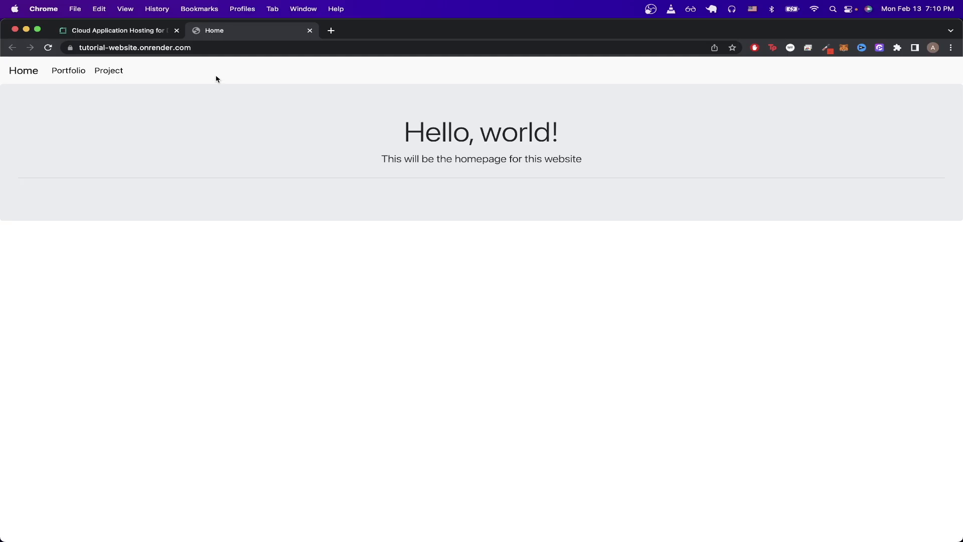
Sign up for a Render account with GitHub, authorizing Render
{"action": "left_click", "coordinate": [120, 31]}
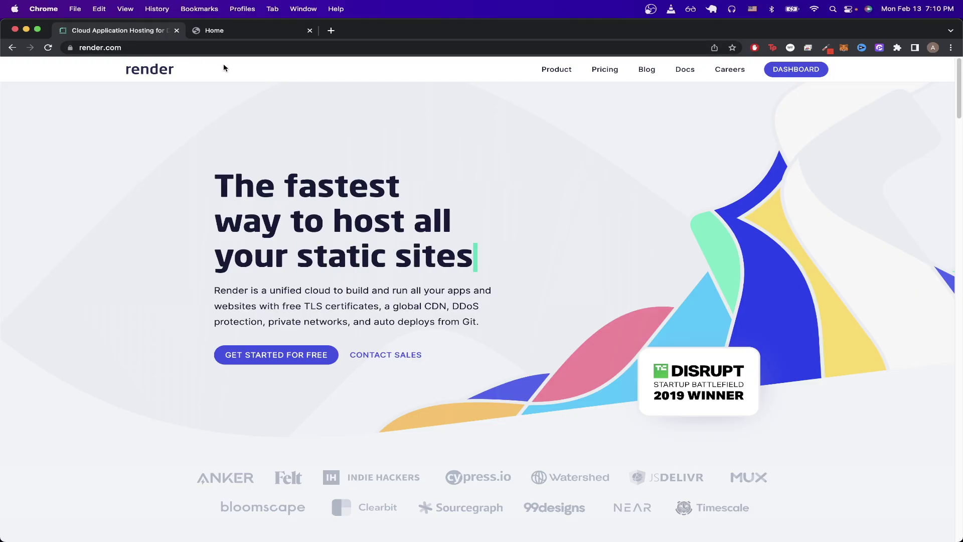
{"action": "left_click", "coordinate": [739, 69]}
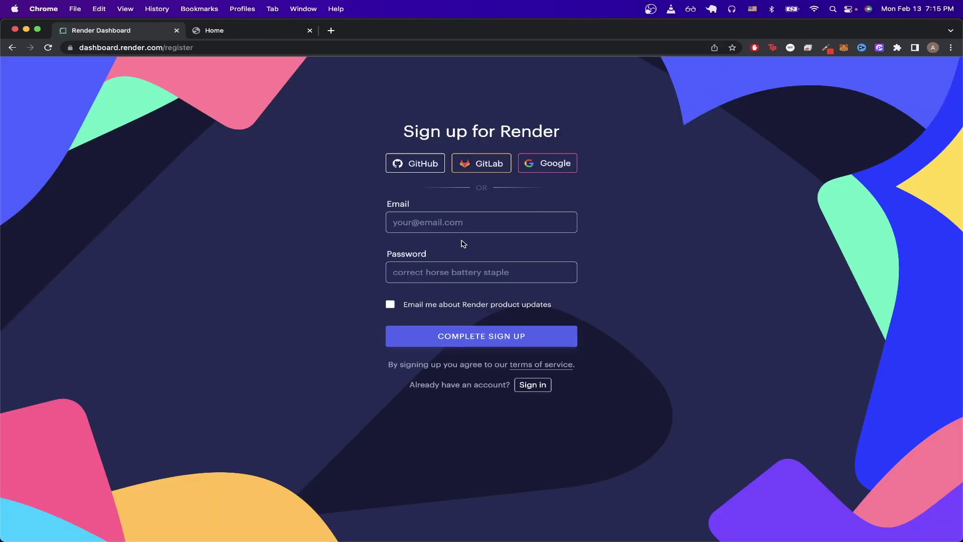
{"action": "left_click", "coordinate": [411, 167]}
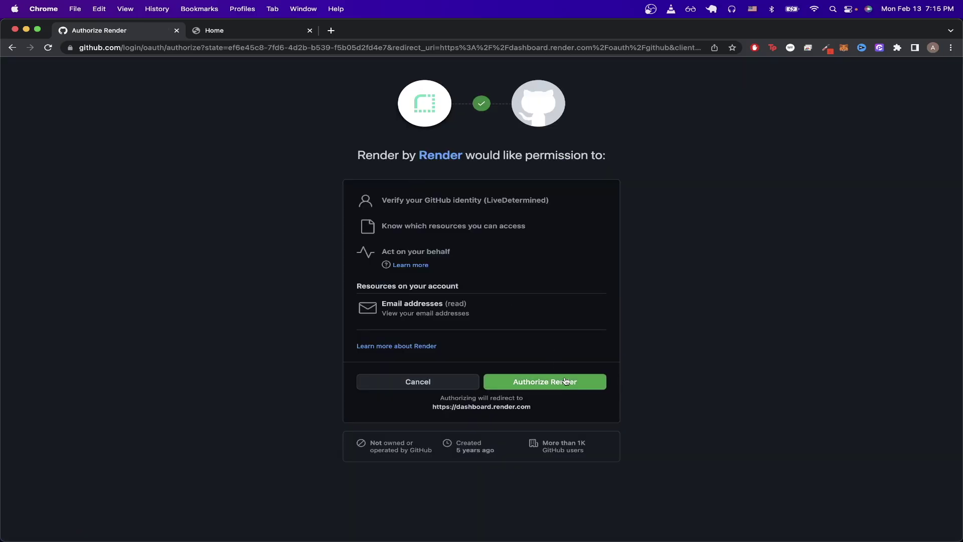
{"action": "left_click", "coordinate": [566, 381]}
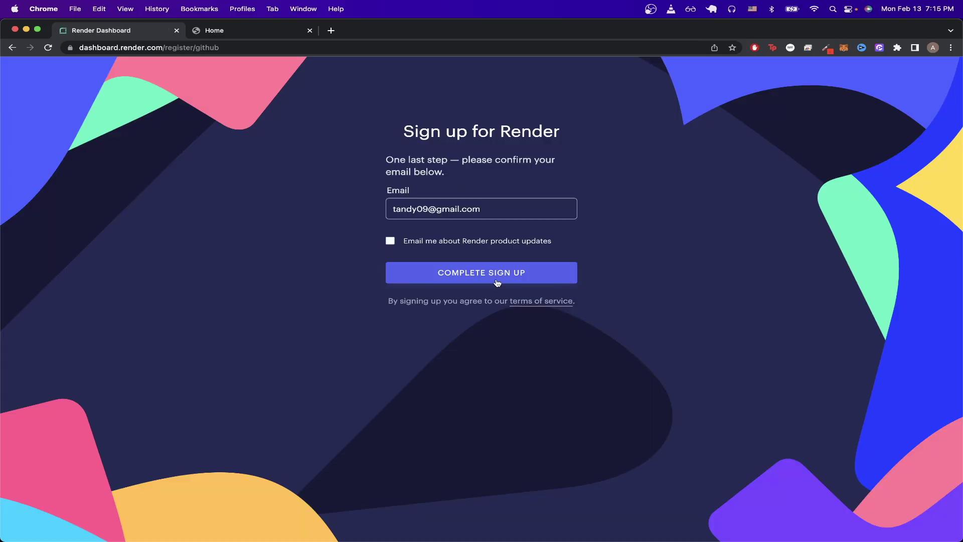
{"action": "left_click", "coordinate": [491, 276]}
{"action": "left_click", "coordinate": [411, 43]}
{"action": "type", "text": "render.com"}
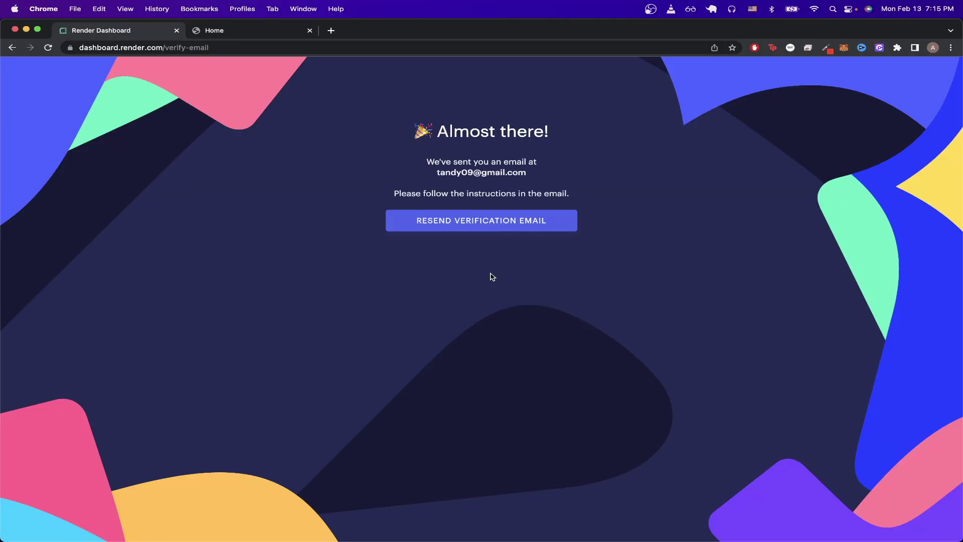
Return to render.com, go to the dashboard and show the New service options
{"action": "left_click", "coordinate": [403, 46]}
{"action": "type", "text": "render.com"}
{"action": "key", "text": "Return"}
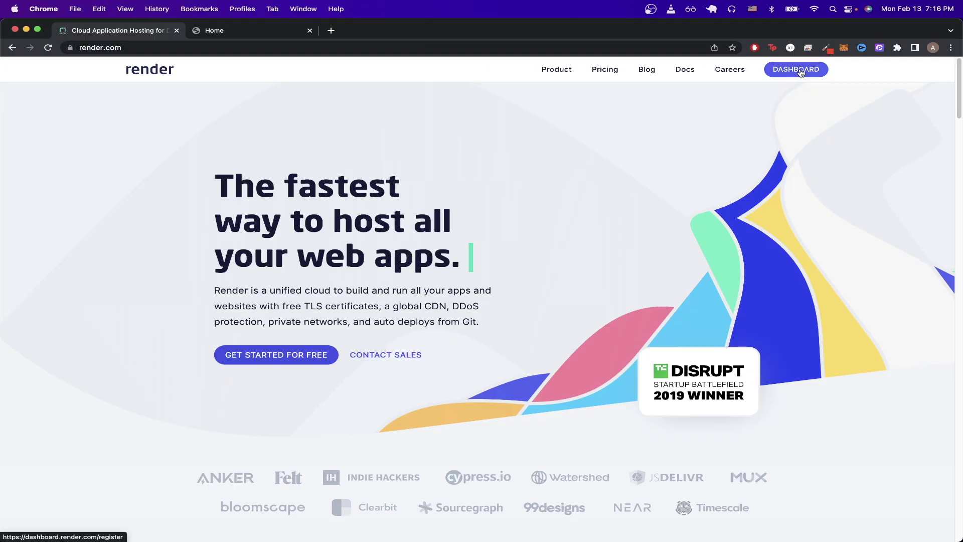
{"action": "left_click", "coordinate": [797, 71]}
{"action": "left_click", "coordinate": [645, 73]}
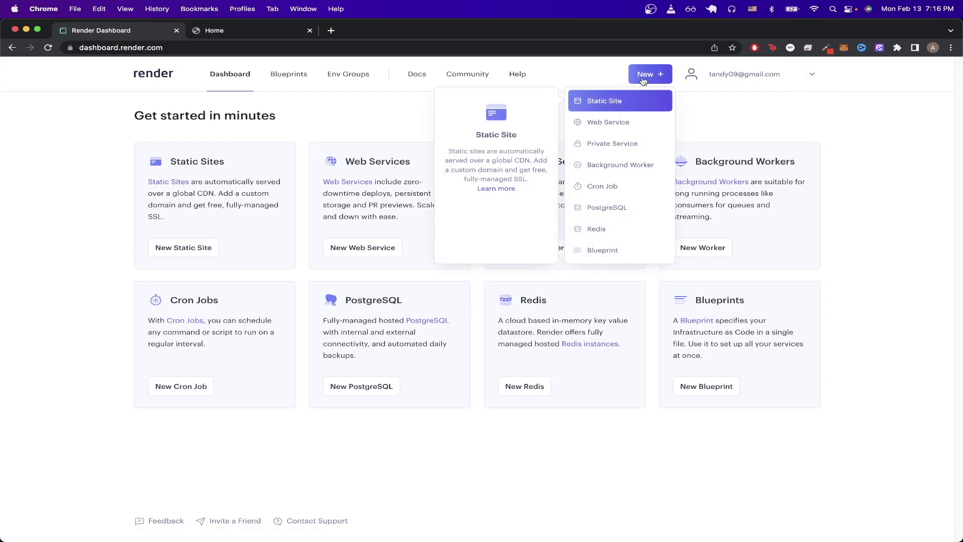
Start a new Static Site and install Render on GitHub for only livedetermined.github.io
{"action": "left_click", "coordinate": [631, 100]}
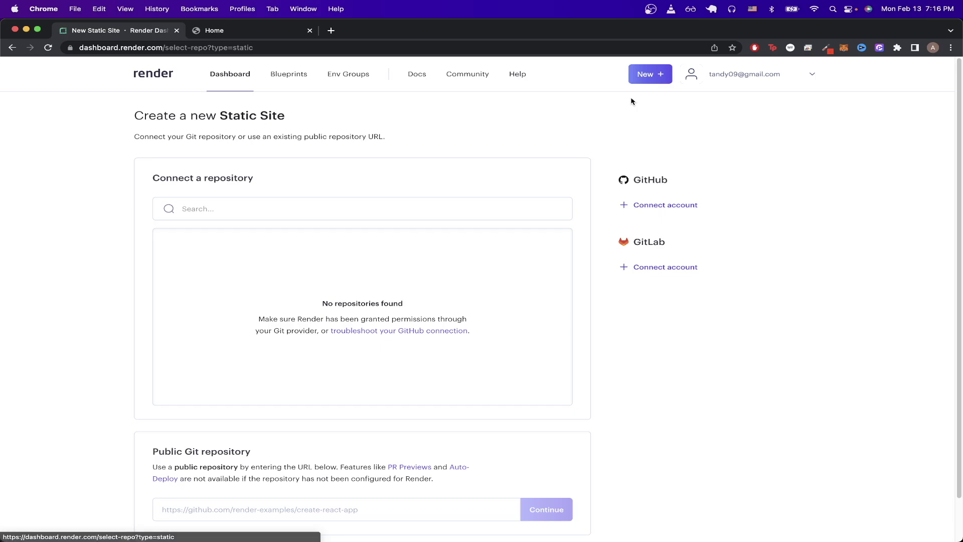
{"action": "left_click", "coordinate": [676, 207]}
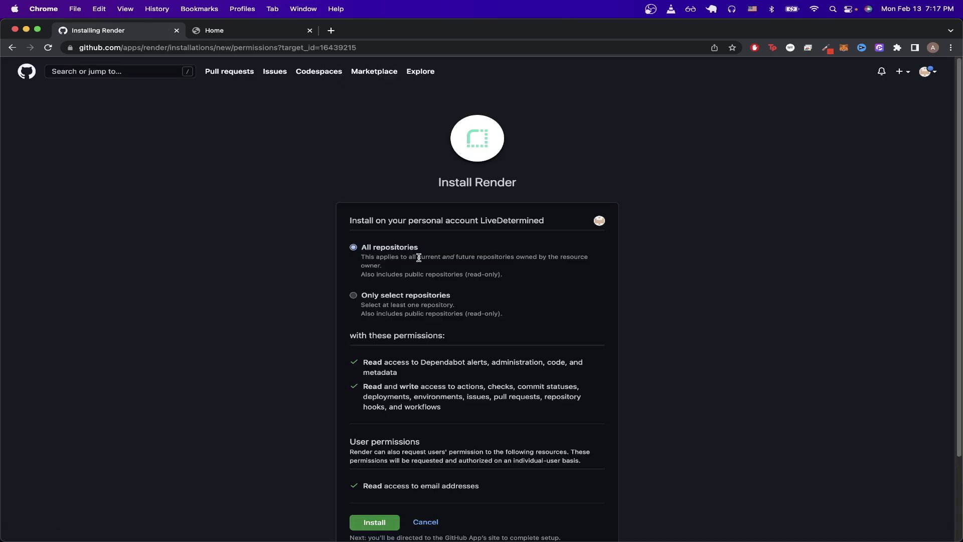
{"action": "left_click", "coordinate": [425, 300]}
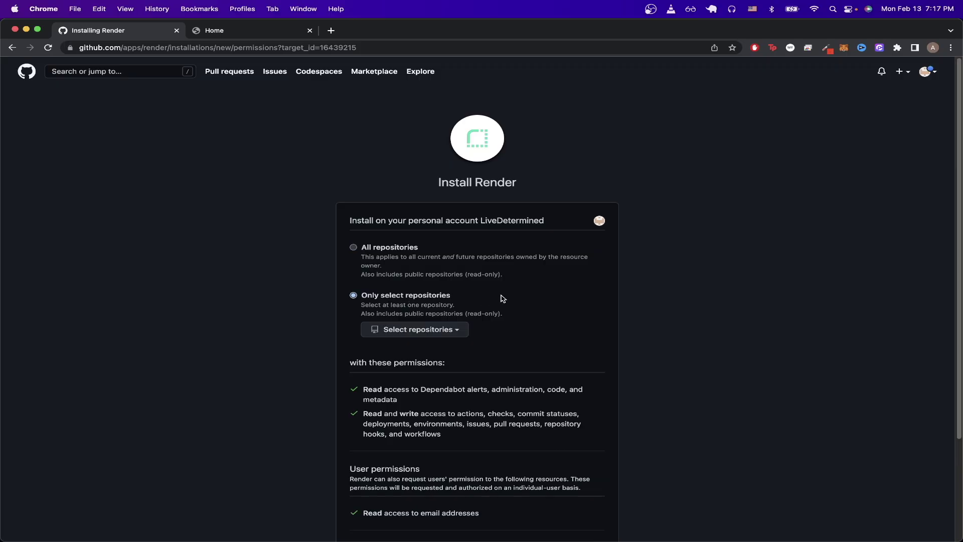
{"action": "left_click", "coordinate": [466, 330]}
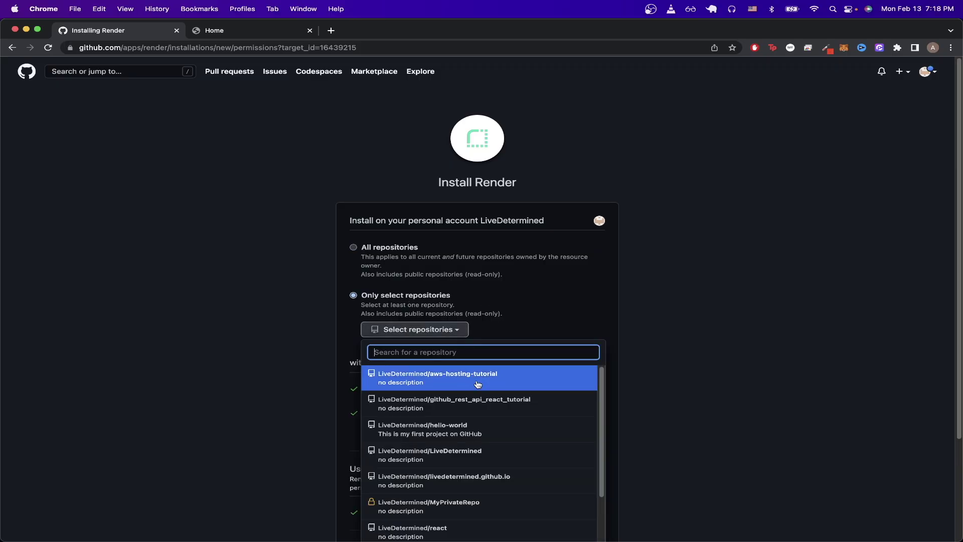
{"action": "left_click", "coordinate": [508, 480]}
{"action": "scroll", "coordinate": [554, 432], "scroll_direction": "down", "scroll_amount": 1}
{"action": "scroll", "coordinate": [555, 429], "scroll_direction": "down", "scroll_amount": 2}
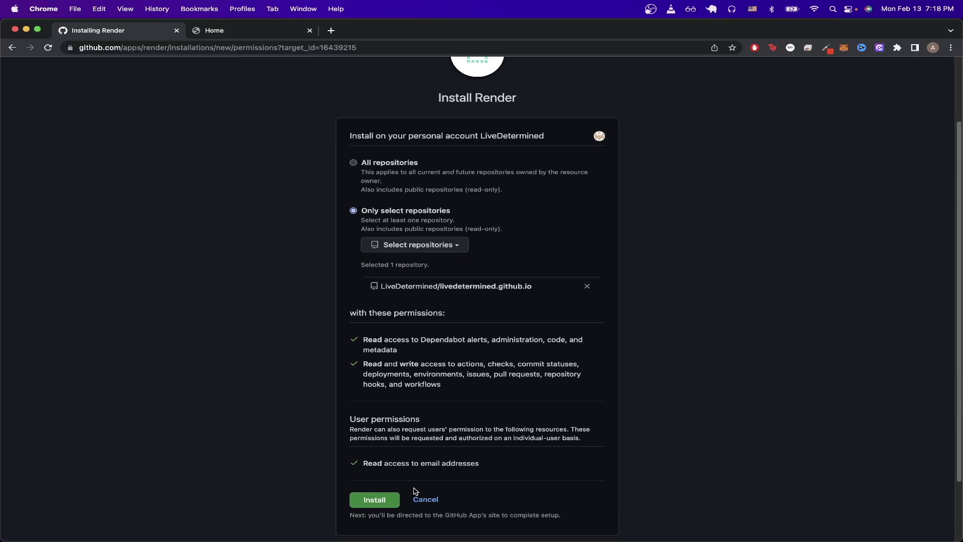
{"action": "left_click", "coordinate": [380, 499]}
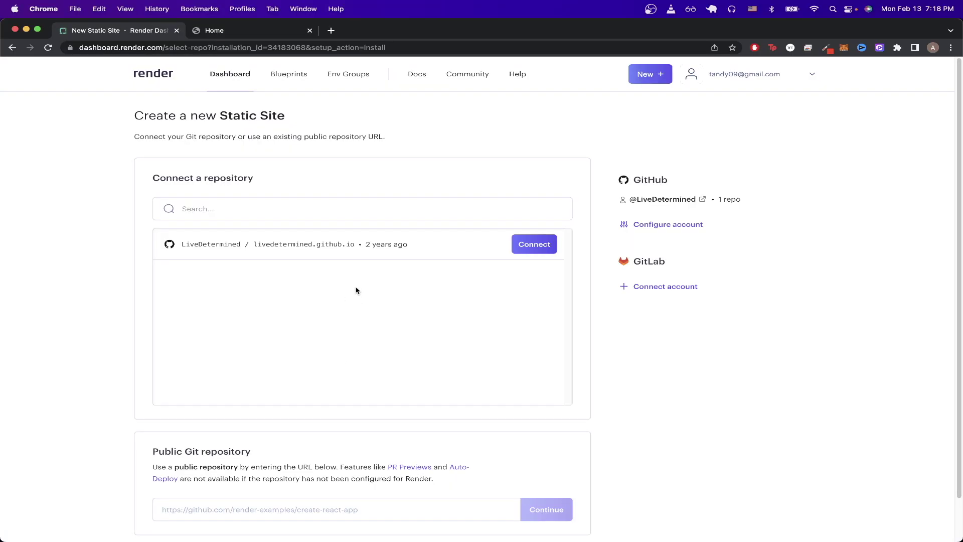
Create static site tutorial_website5 from livedetermined.github.io with publish directory '.'
{"action": "left_click", "coordinate": [534, 244]}
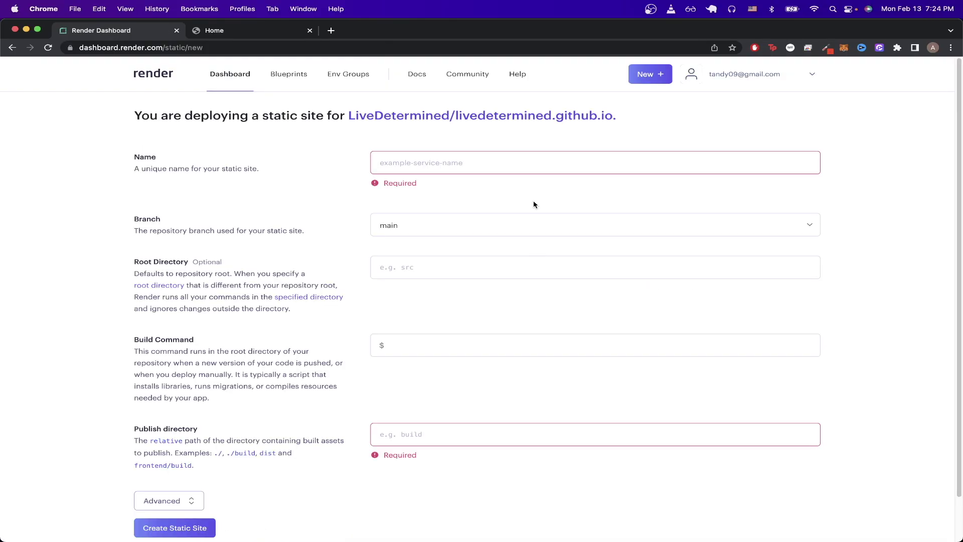
{"action": "left_click", "coordinate": [479, 163]}
{"action": "left_click", "coordinate": [491, 225]}
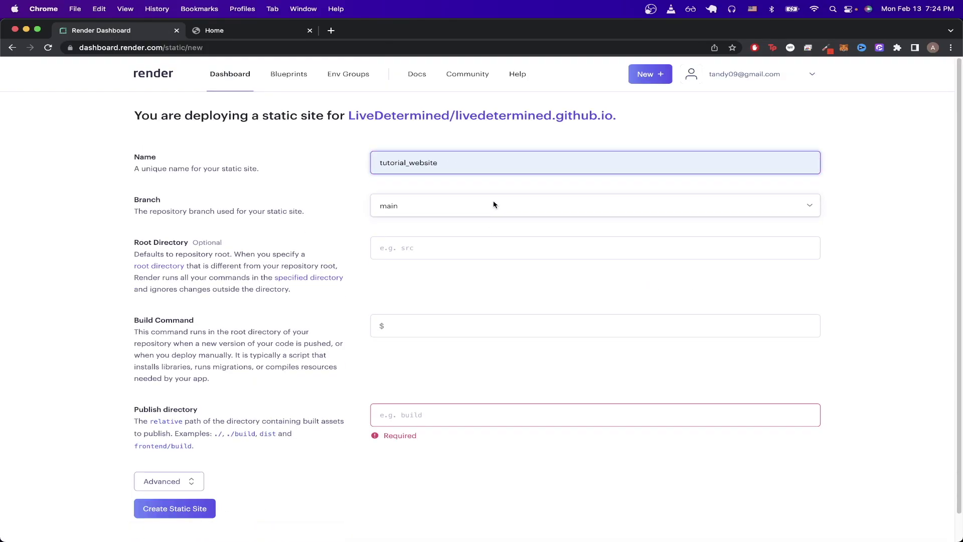
{"action": "type", "text": "5"}
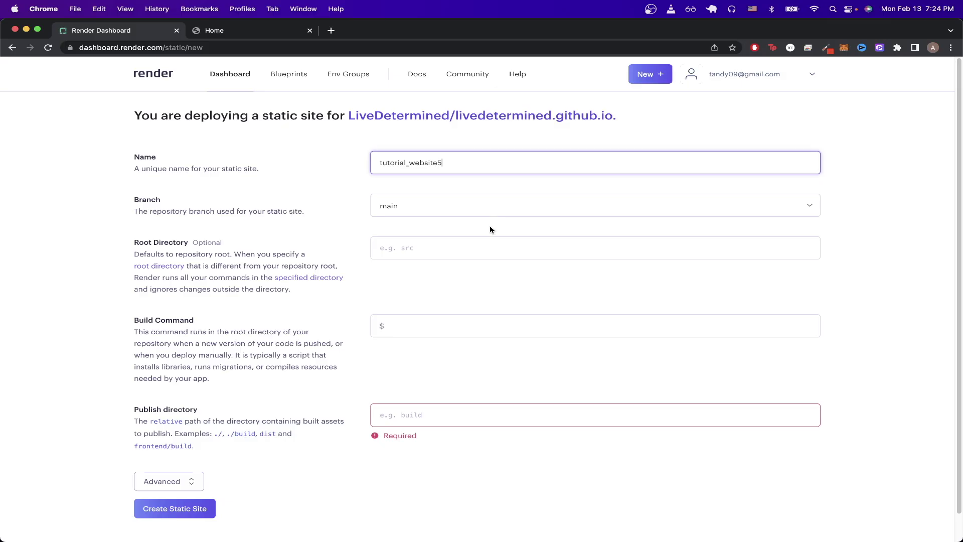
{"action": "left_click", "coordinate": [443, 222]}
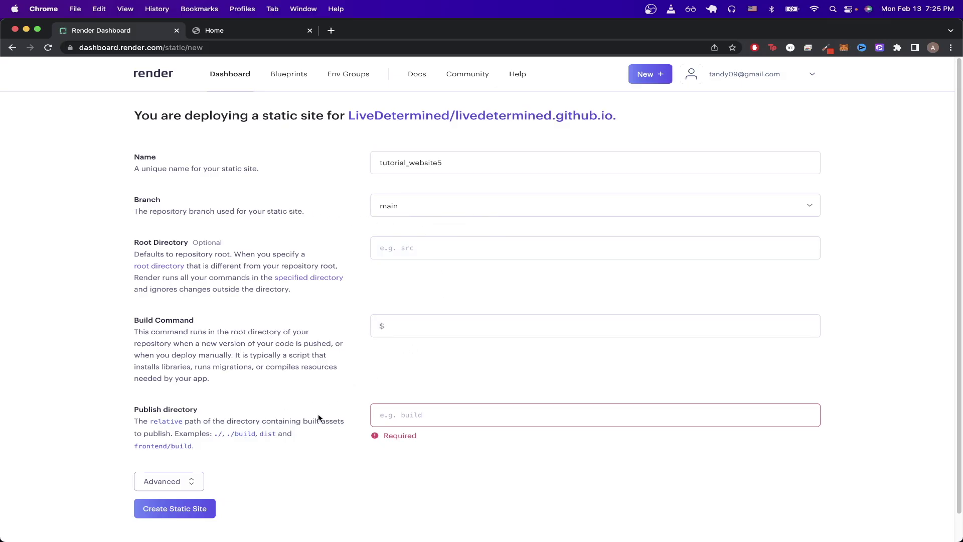
{"action": "left_click", "coordinate": [379, 415]}
{"action": "left_click", "coordinate": [409, 414]}
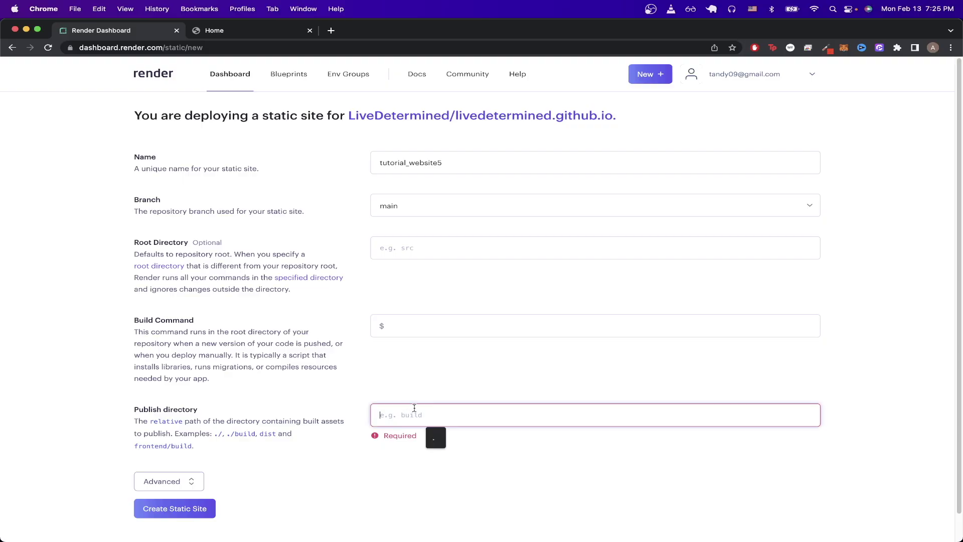
{"action": "type", "text": "."}
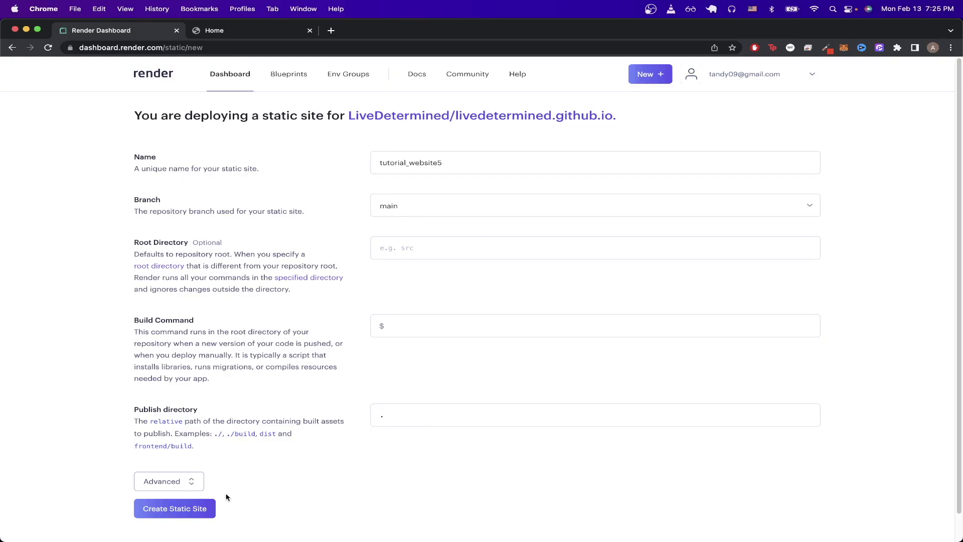
{"action": "left_click", "coordinate": [199, 509]}
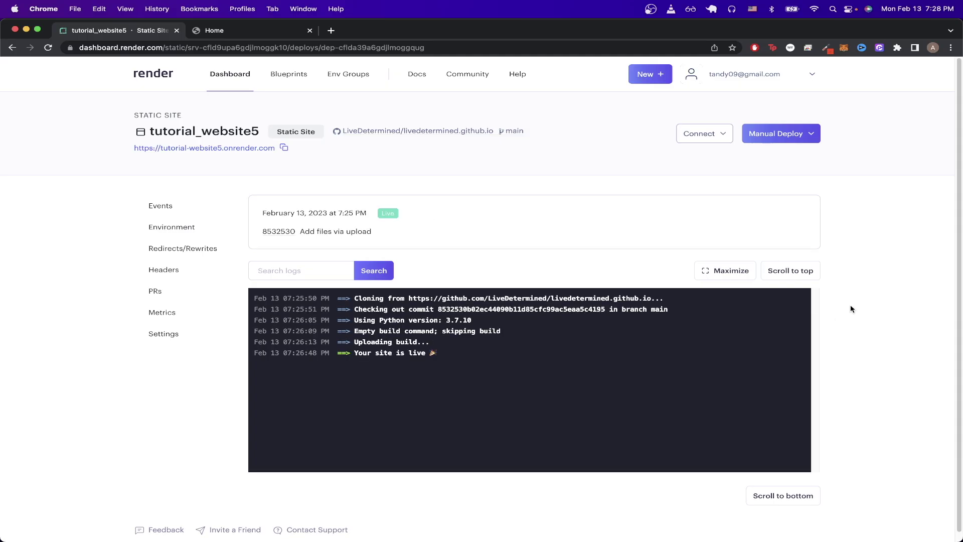
Wait for the tutorial_website5 deploy log to report 'Your site is live'
{"action": "left_click", "coordinate": [400, 364]}
Open tutorial-website5.onrender.com in a new tab, showing 'Hello, world!'
{"action": "left_click", "coordinate": [204, 148]}
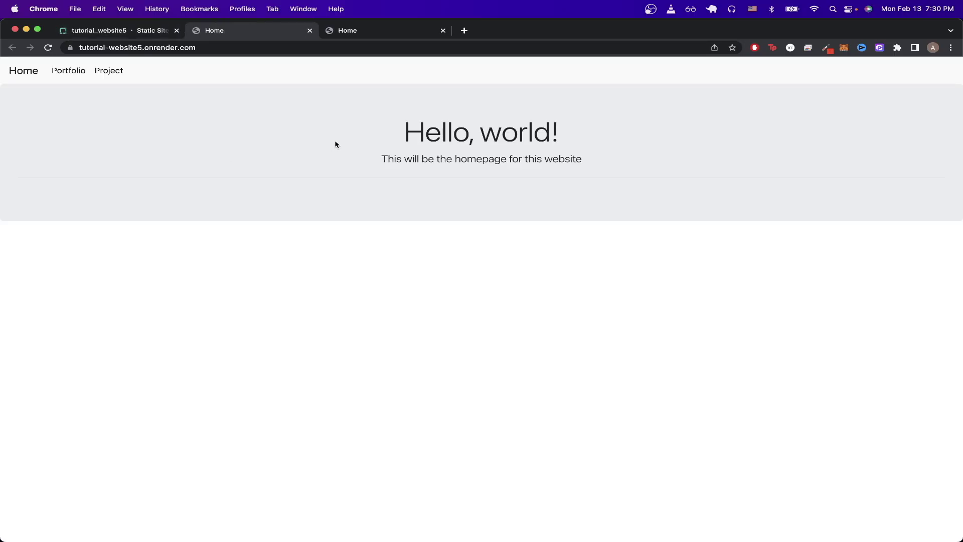